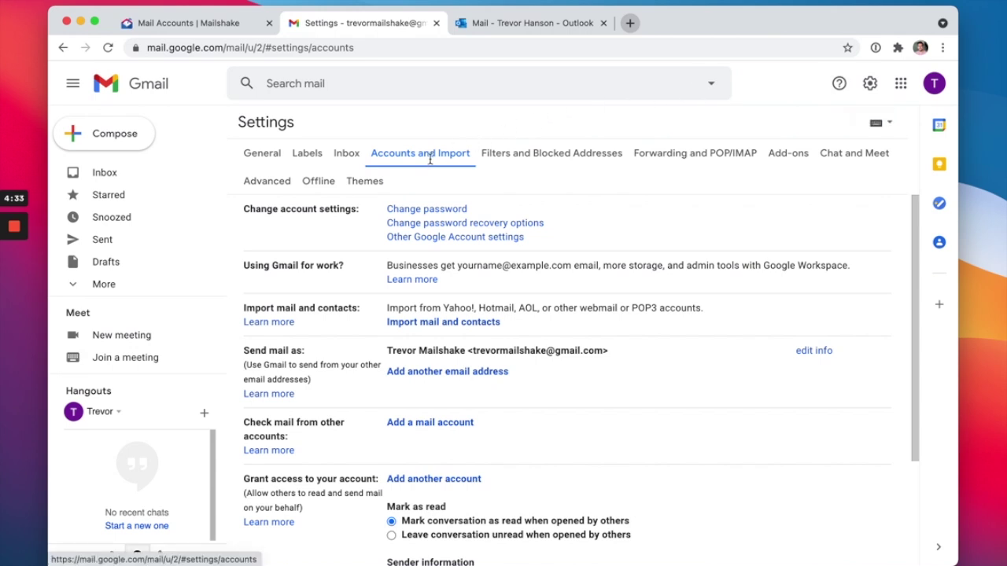
Start adding another send-as address from Gmail's Accounts and Import settings.
left_click(441, 372)
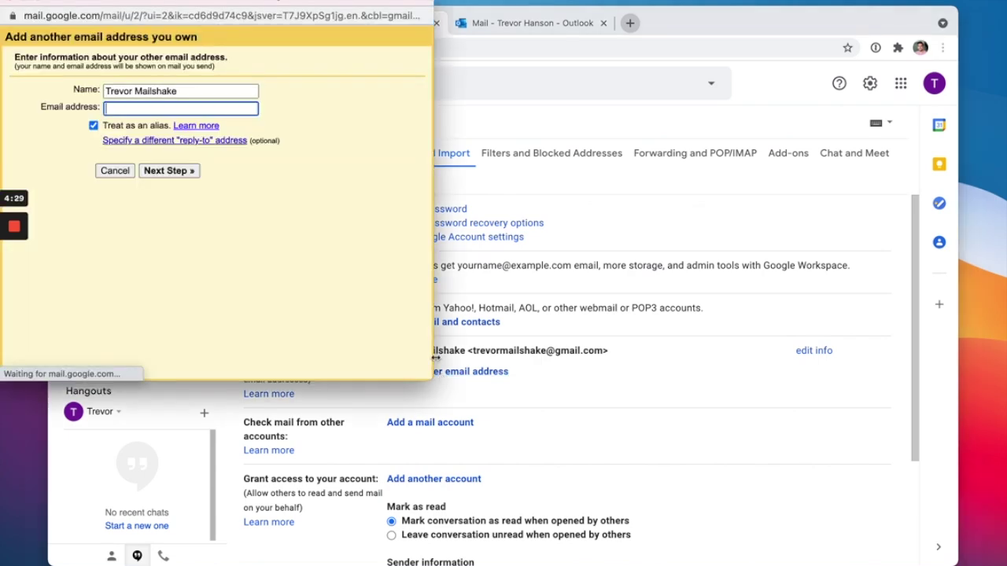
Enter the Outlook address as the new send-as address and continue to SMTP setup.
left_click_drag(258, 5, 564, 122)
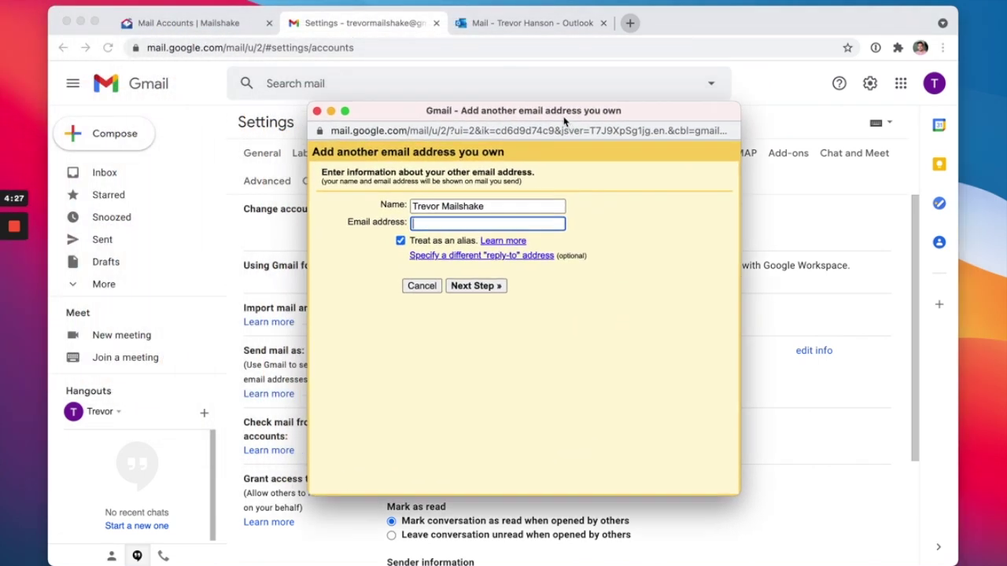
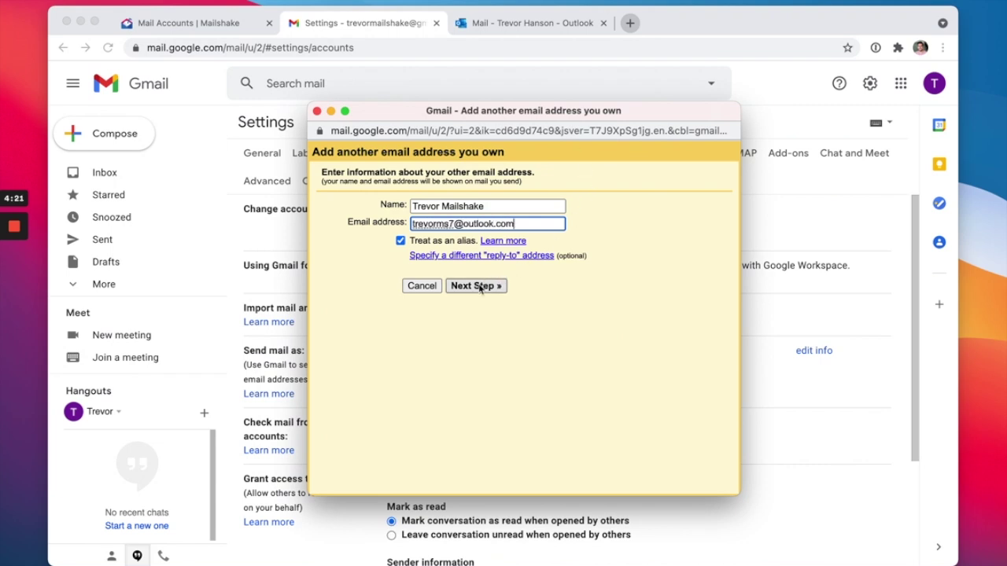
left_click(480, 286)
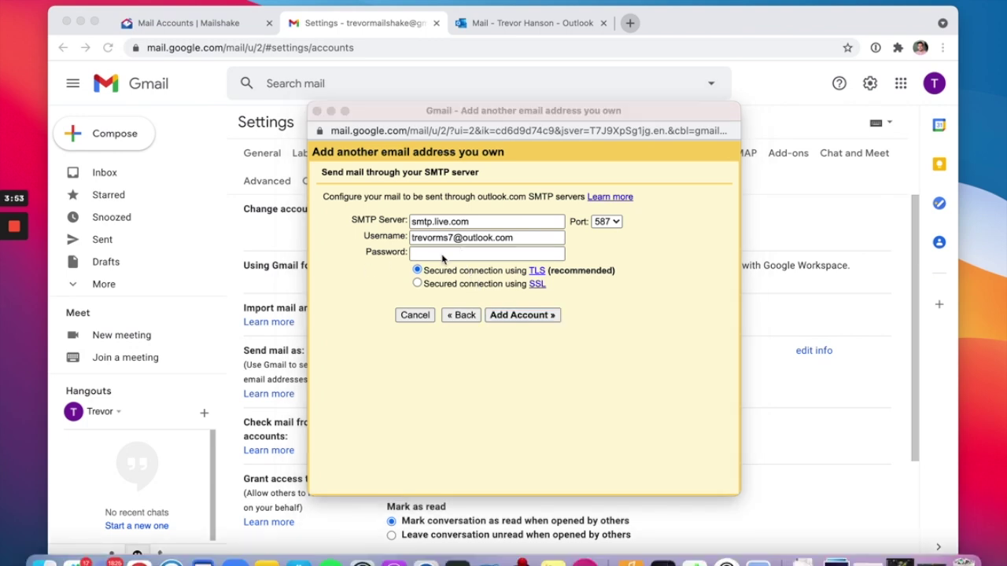
Supply the Outlook account password for smtp.live.com (port 587, TLS) and add it as an unverified sender.
left_click(443, 256)
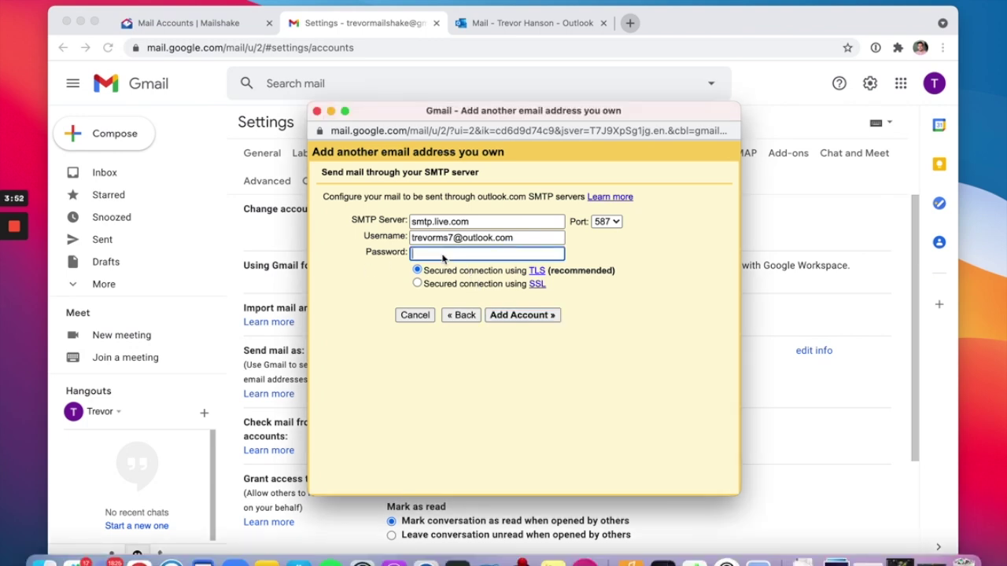
key("super+v")
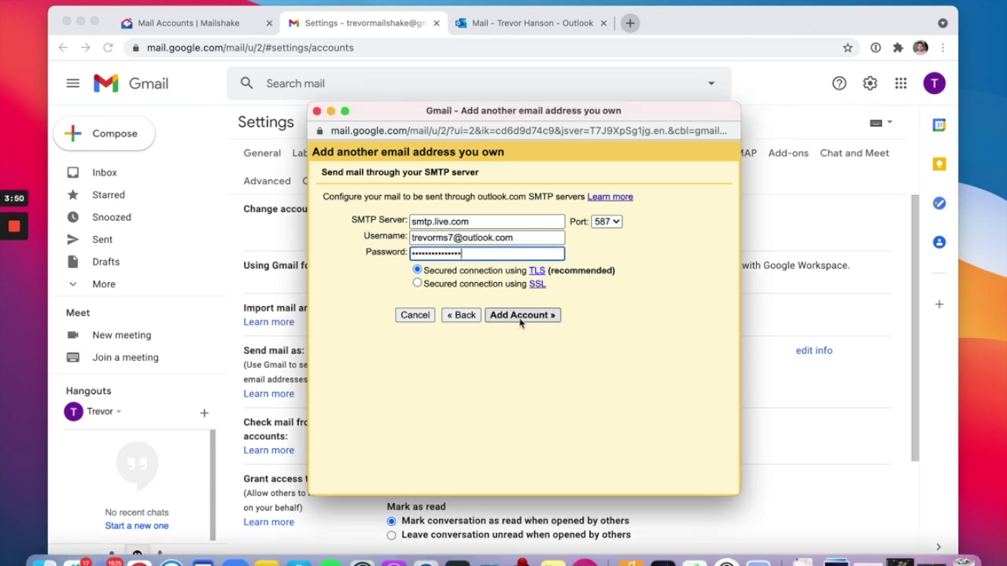
left_click(521, 316)
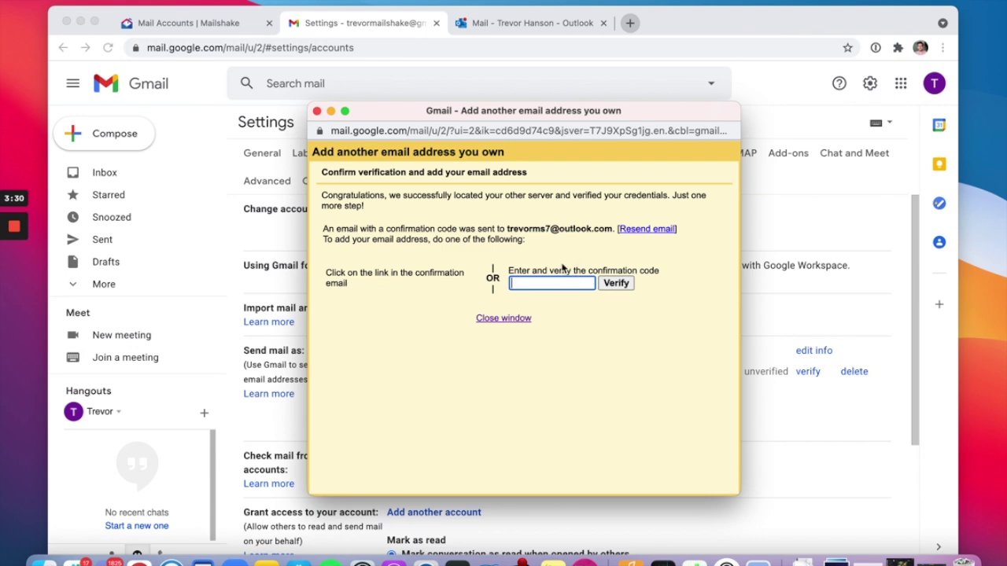
left_click(504, 318)
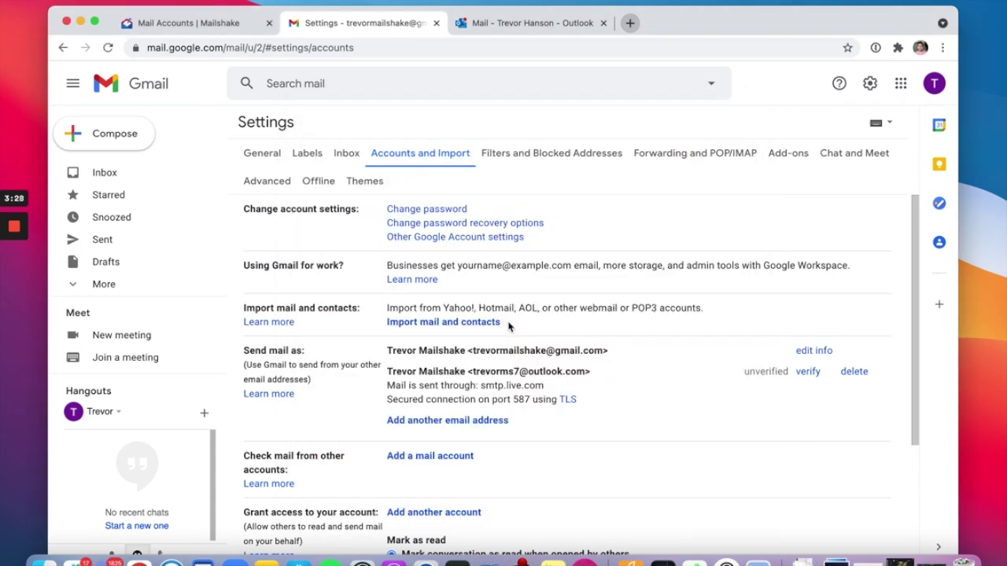
left_click(543, 28)
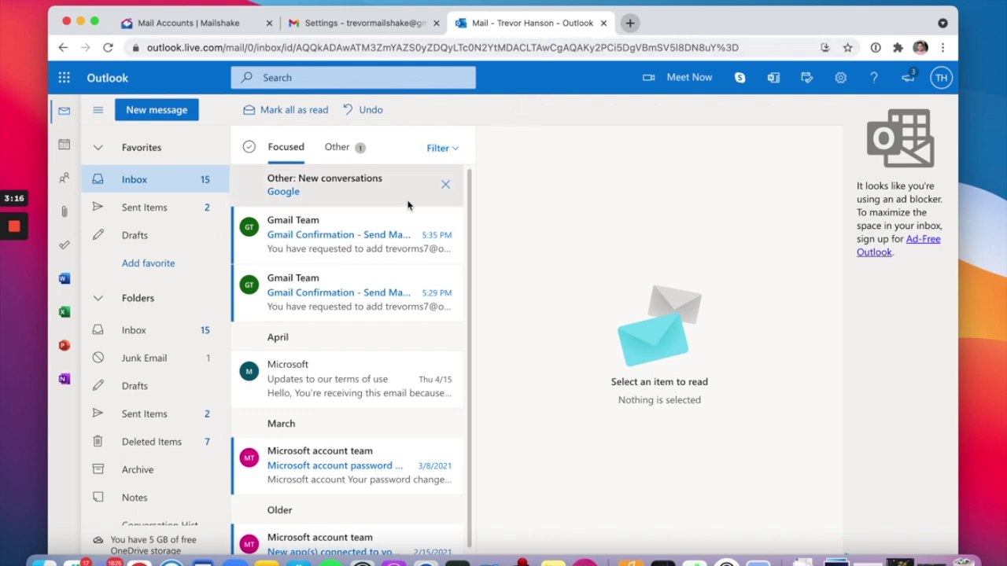
Open the Gmail Team confirmation email in Outlook and follow its confirmation link.
left_click(358, 250)
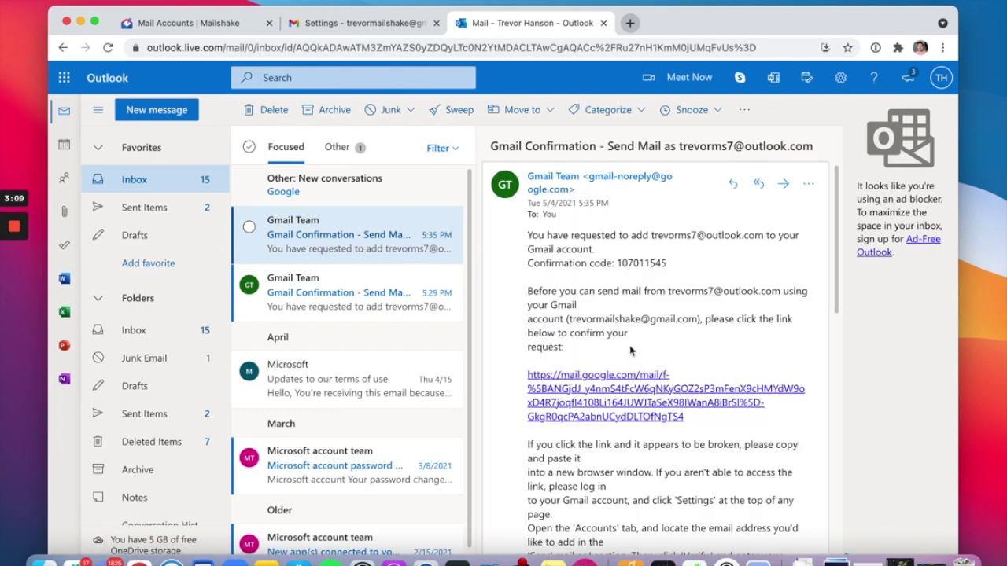
left_click(629, 395)
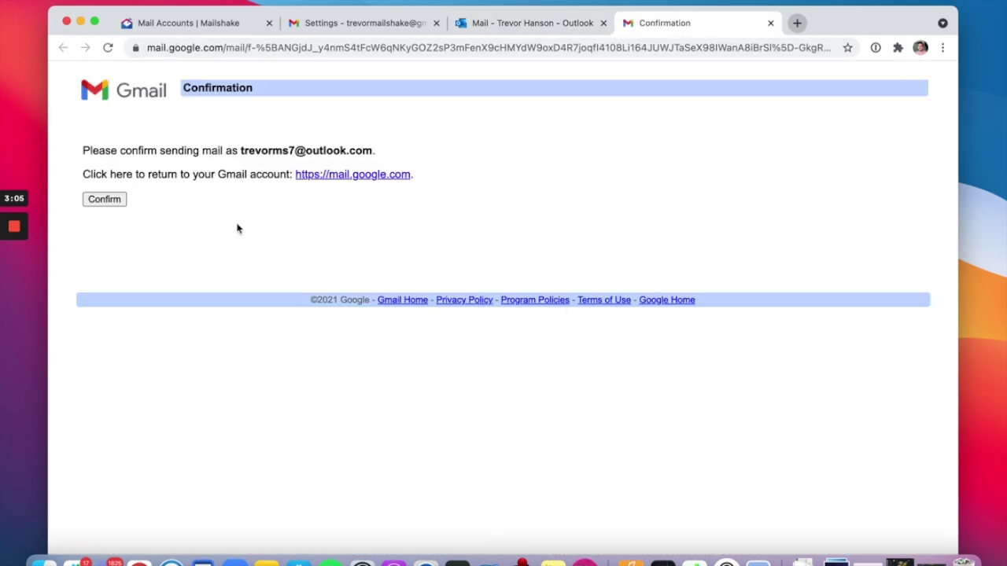
Confirm sending mail as the Outlook address and return to Gmail's Accounts and Import settings.
left_click(105, 202)
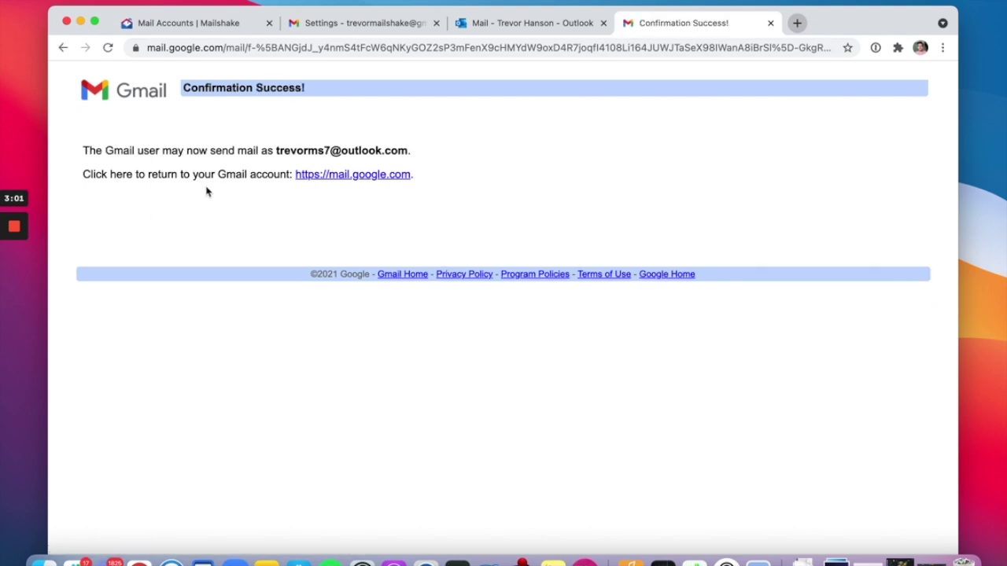
left_click(142, 98)
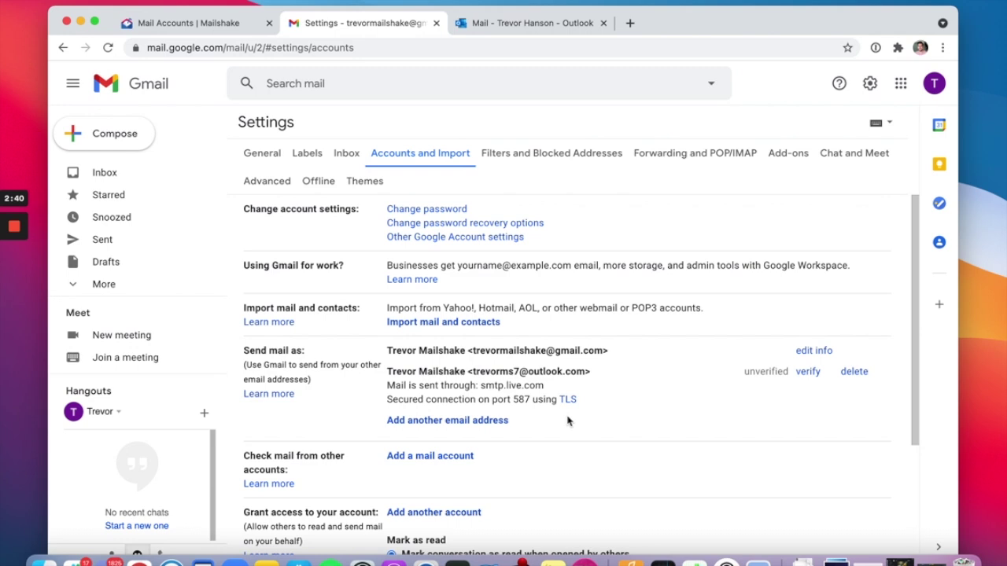
Open the Gmail account from Mailshake's Mail Accounts list and show its Aliases tab.
left_click(176, 24)
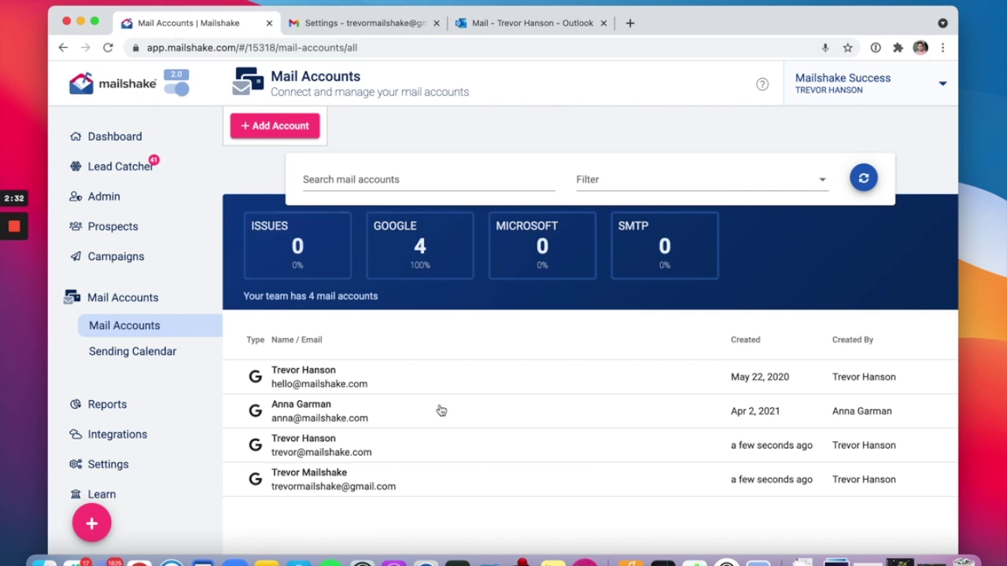
left_click(481, 481)
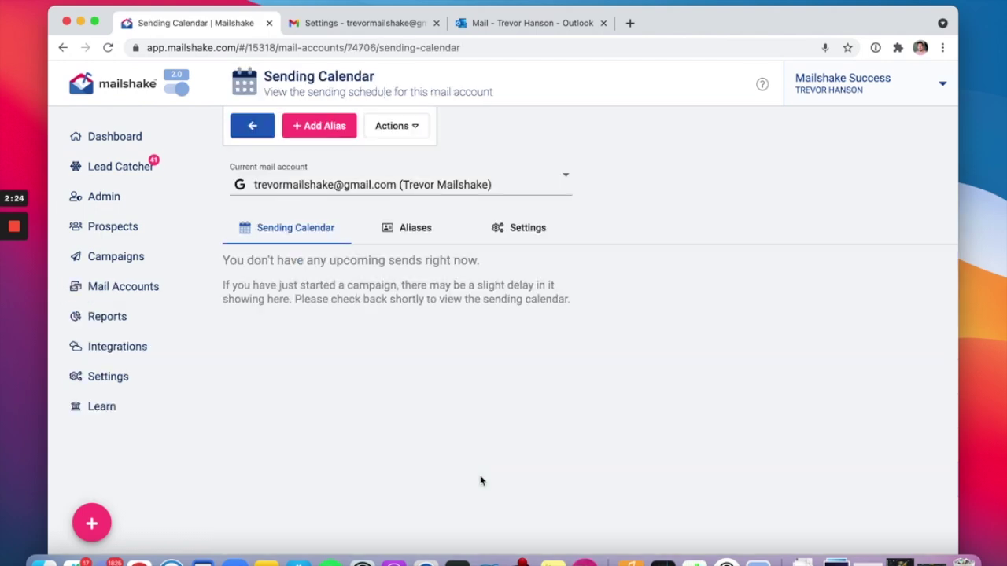
left_click(416, 228)
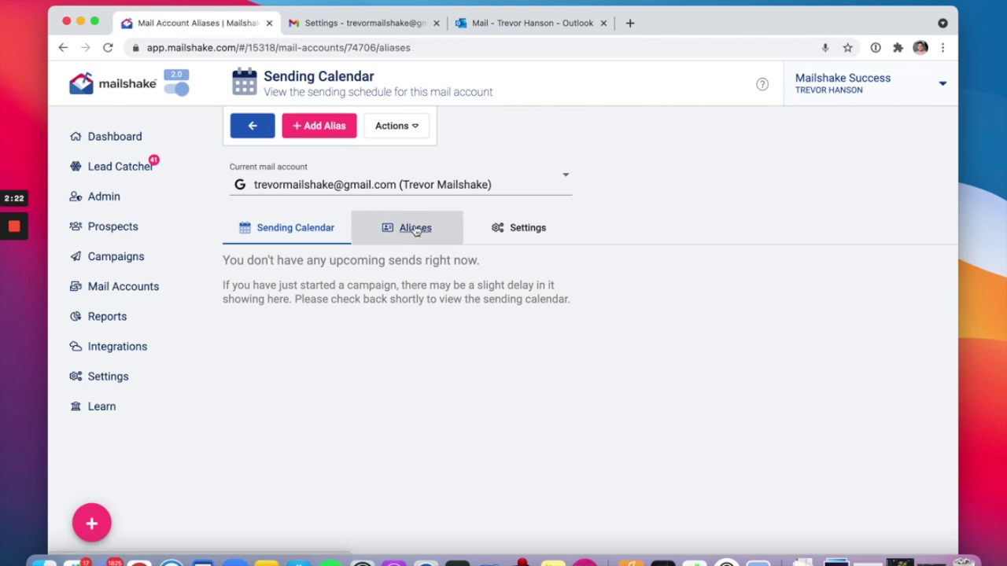
Add an alias with the sender's display name and the Outlook address, then submit it for verification.
left_click(326, 134)
left_click(303, 296)
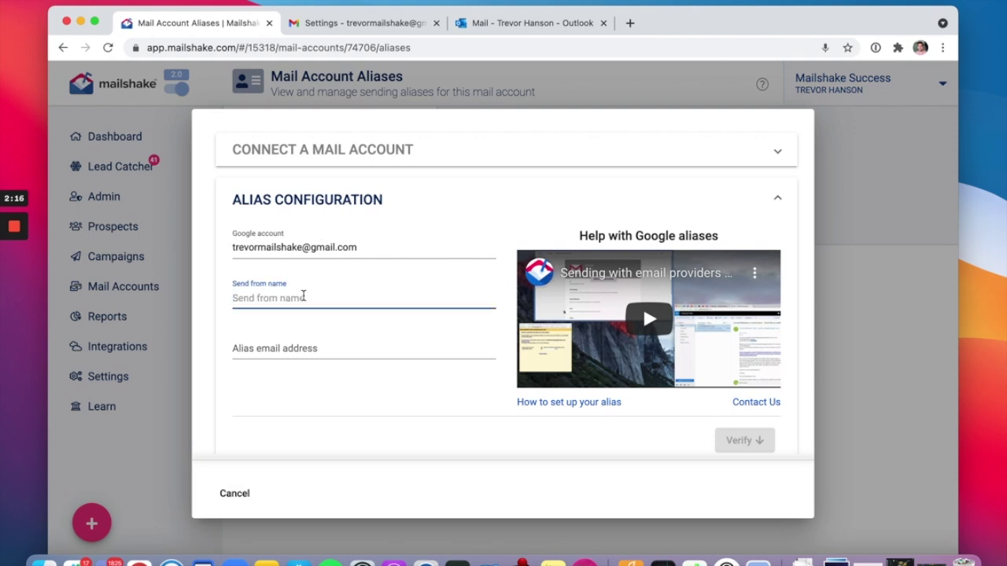
type("Tre")
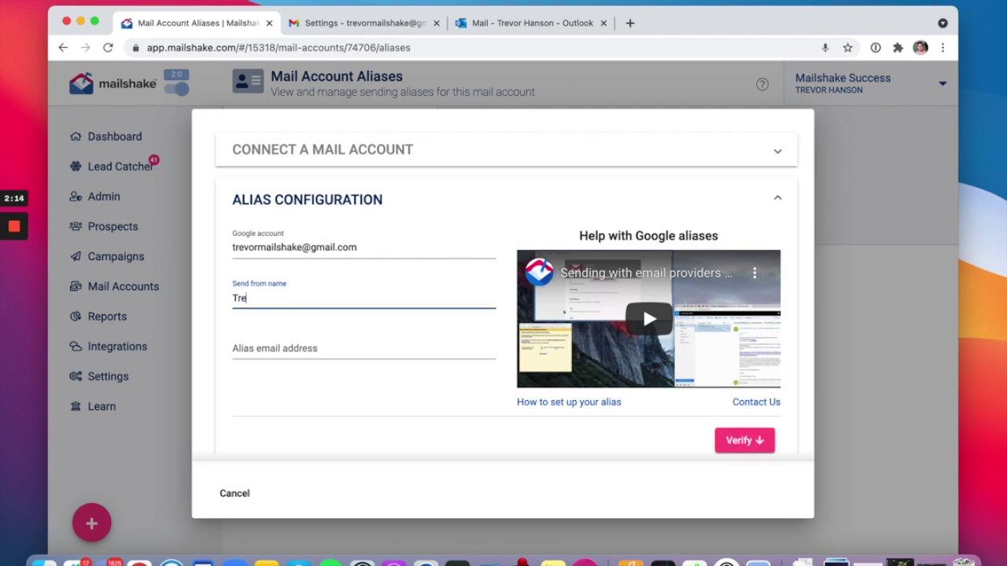
type("vor Mailshake")
key("Tab")
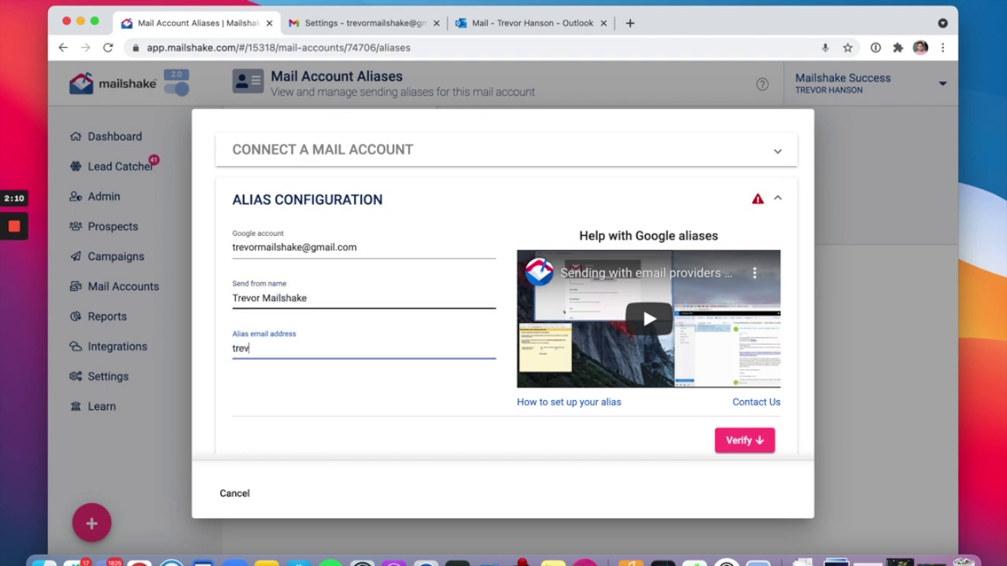
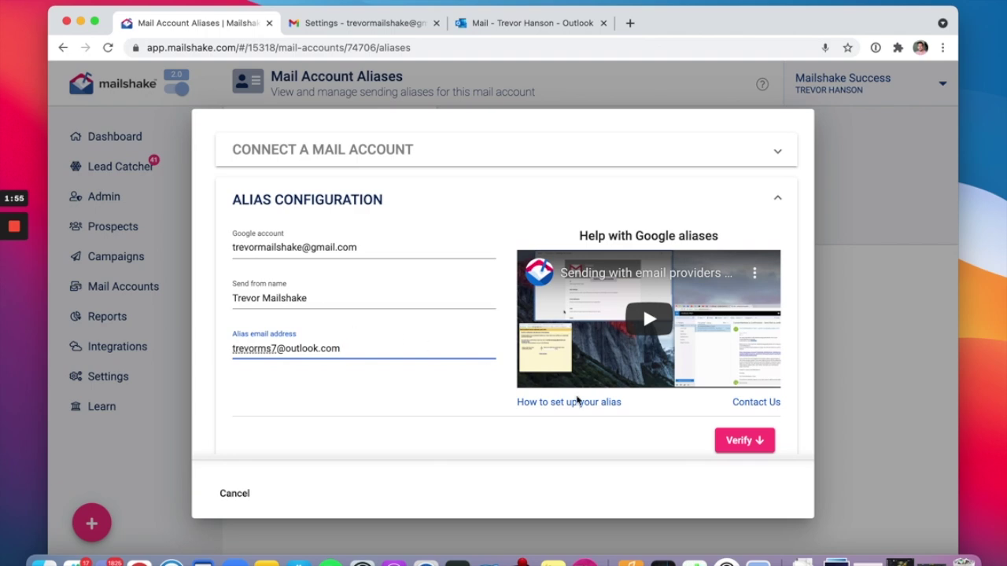
left_click(740, 446)
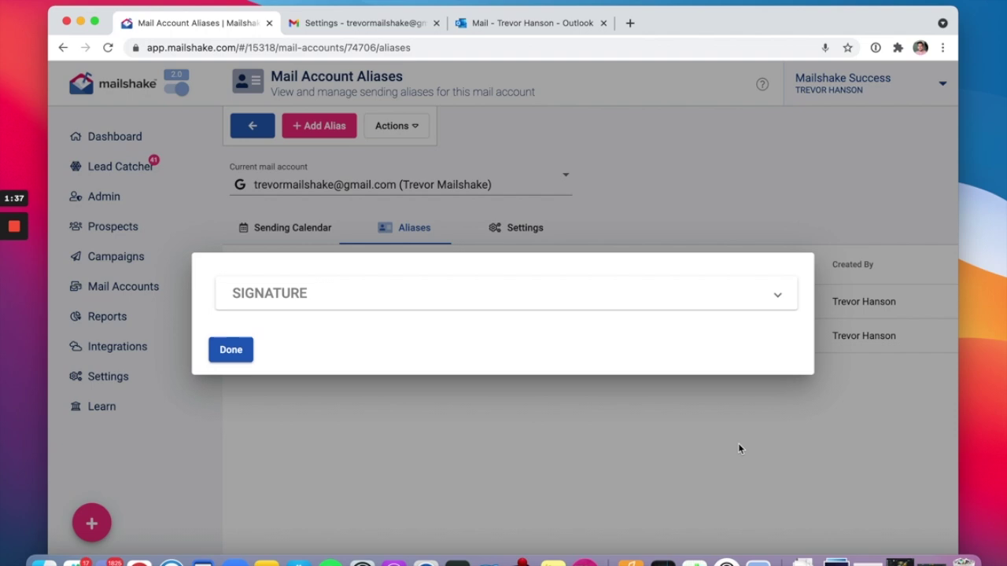
Expand the signature, finish the alias, then reopen the Gmail account to confirm one Outlook alias is listed.
left_click(672, 290)
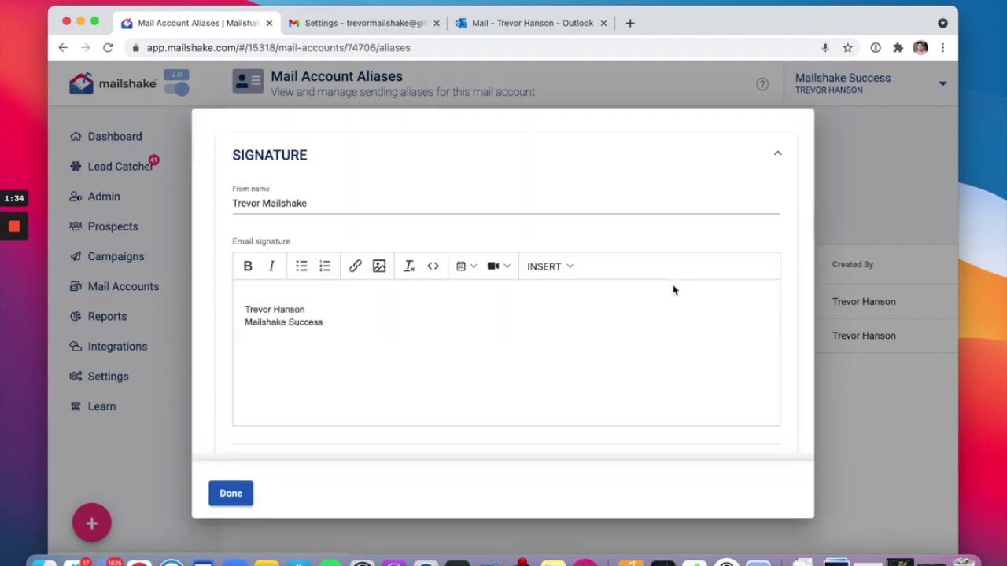
left_click(238, 498)
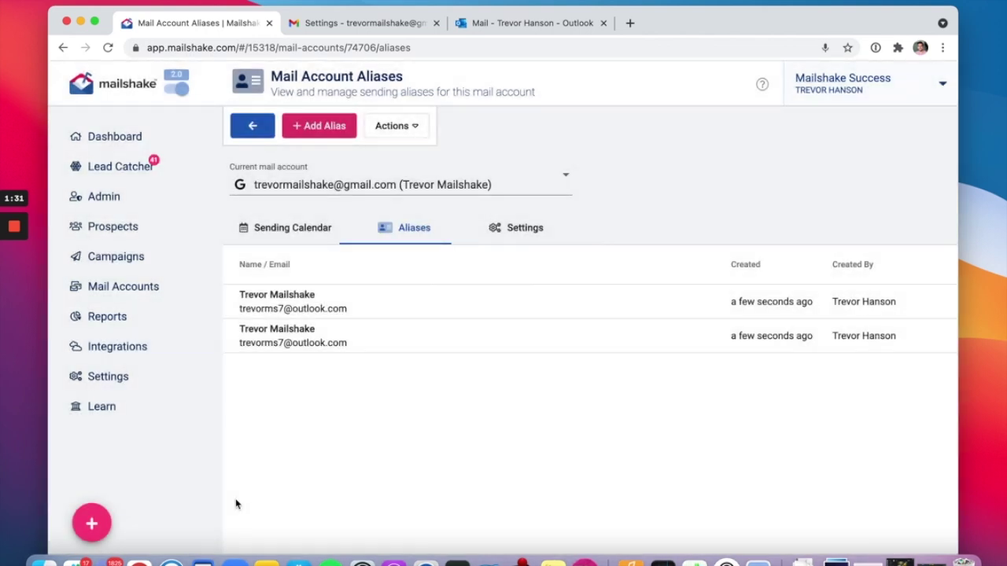
left_click(253, 127)
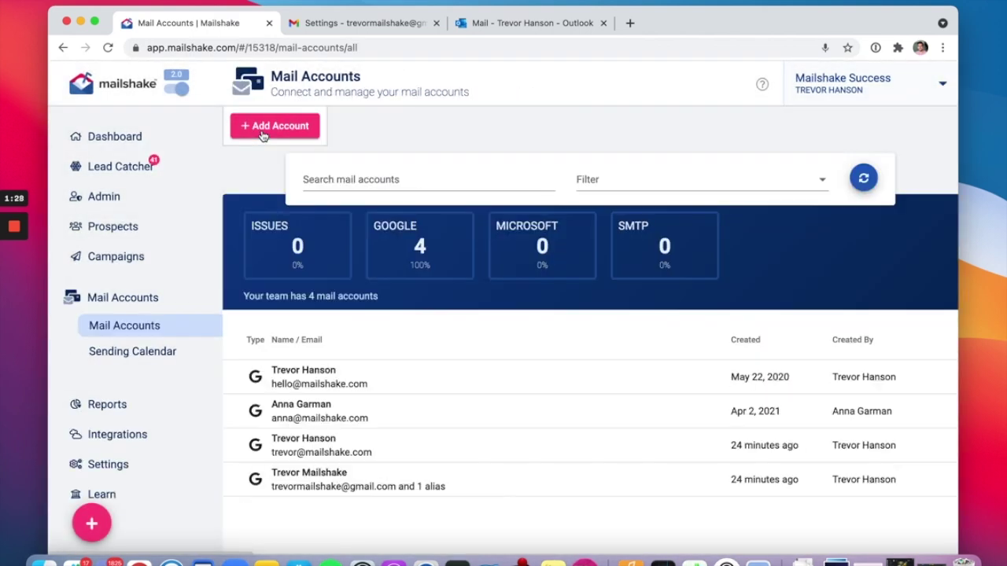
left_click(404, 494)
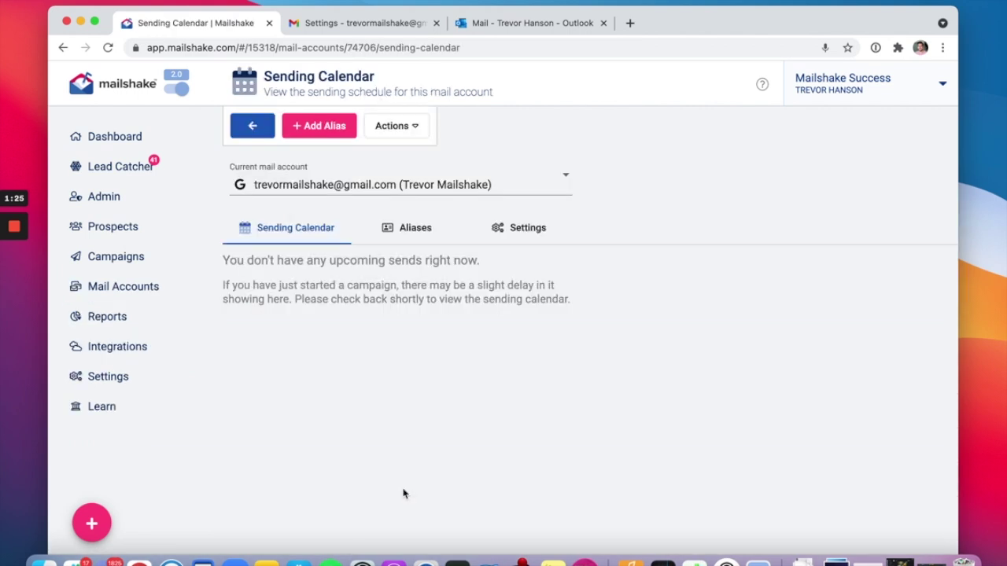
left_click(410, 233)
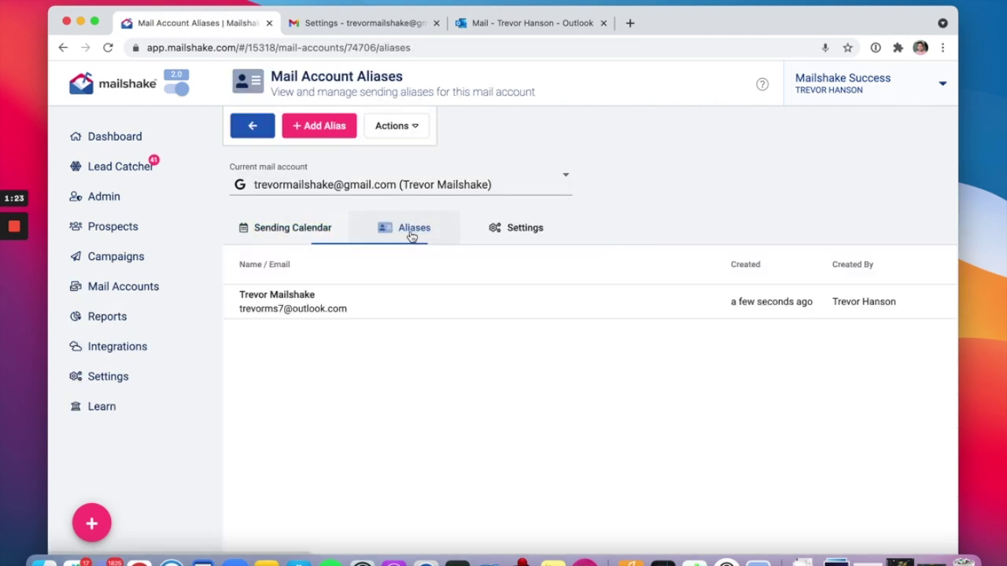